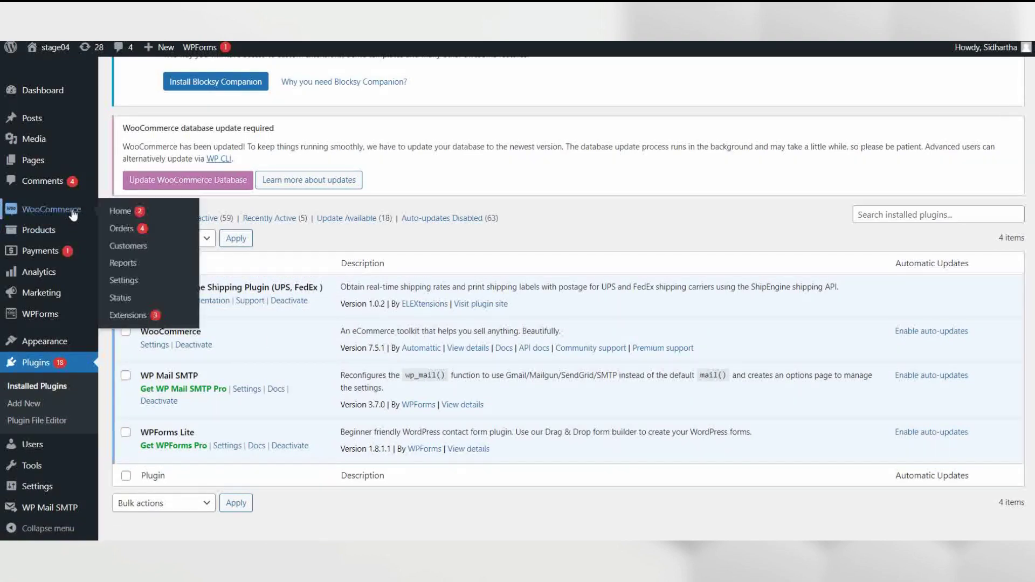
# Open on-hold order #756 from the Orders list and scroll to its ShipEngine label section
pyautogui.click(130, 233)
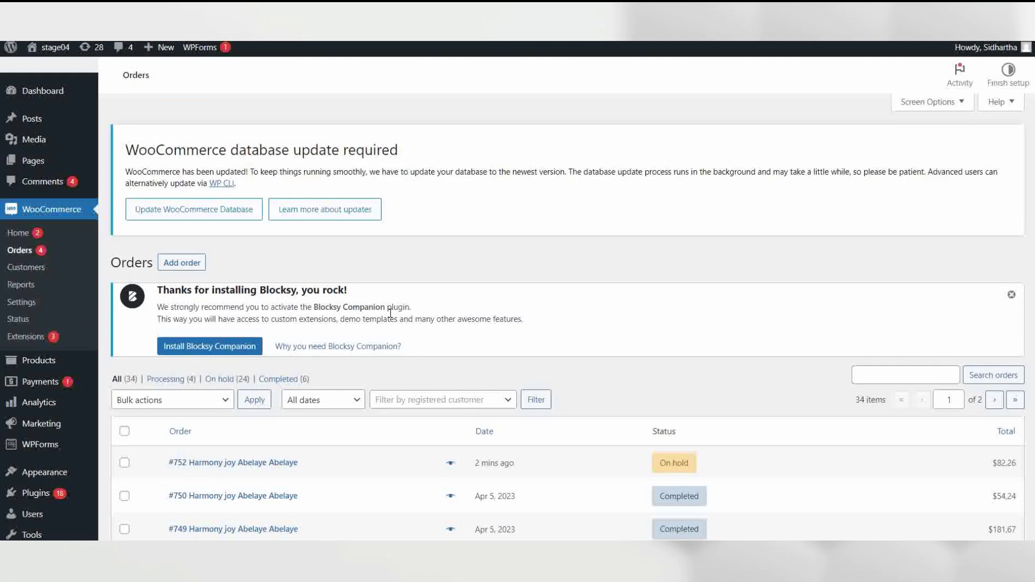
pyautogui.scroll(-5, 390, 315)
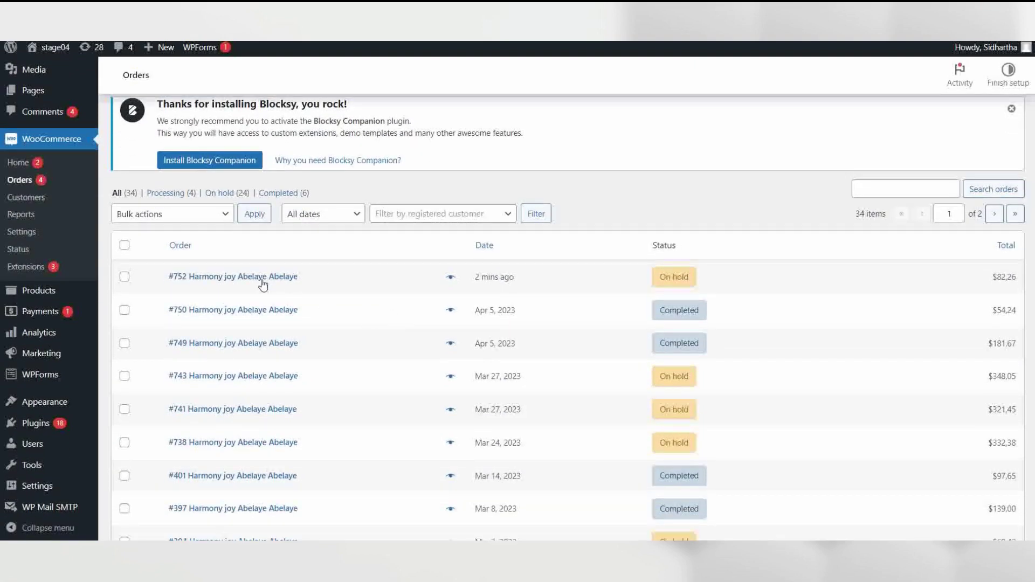
pyautogui.click(259, 279)
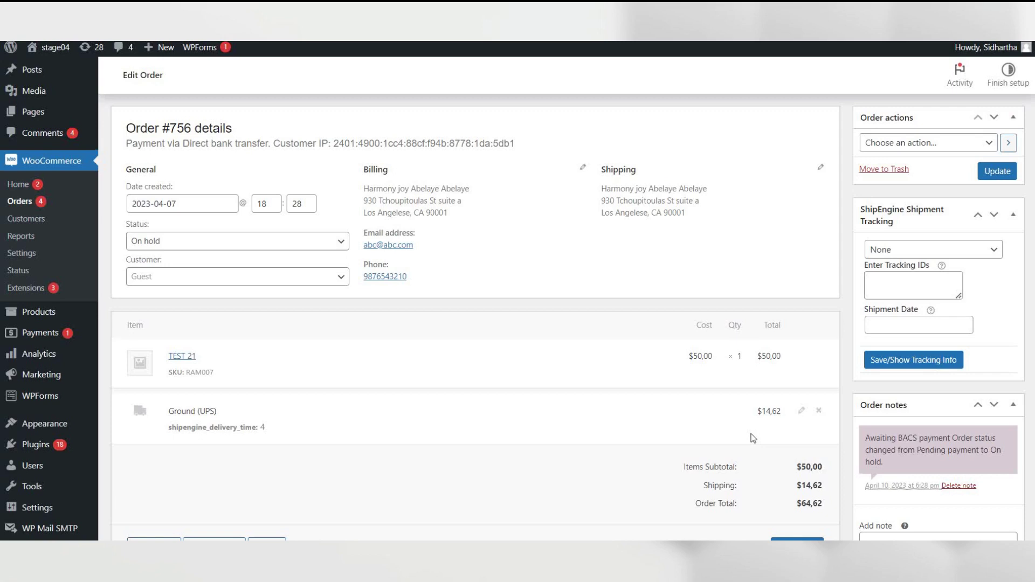
pyautogui.scroll(-5, 754, 438)
pyautogui.scroll(-1, 753, 437)
pyautogui.scroll(-2, 753, 438)
pyautogui.scroll(-3, 754, 438)
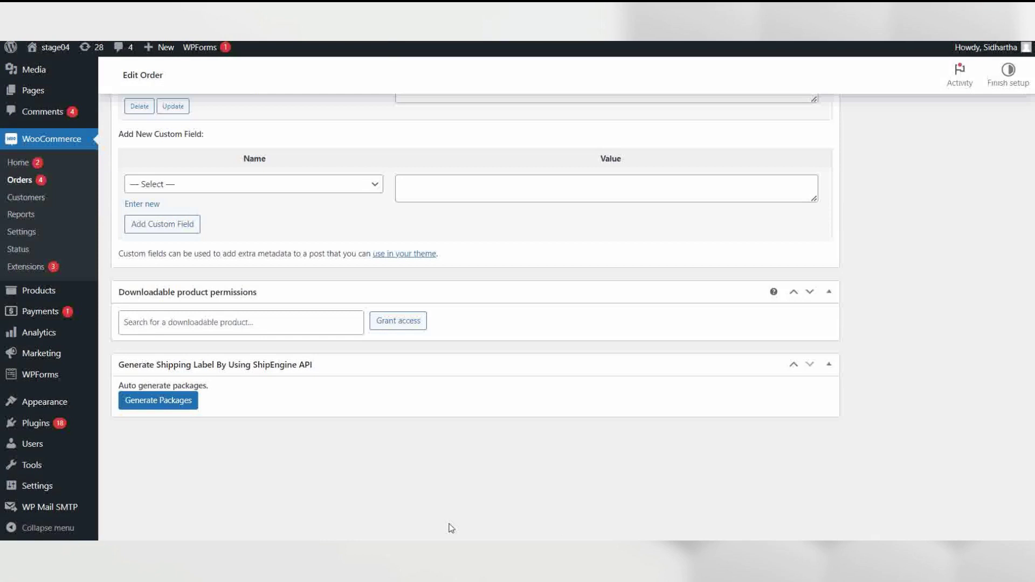
# Auto-generate the shipping packages for order #756 and scroll to the package table
pyautogui.click(175, 406)
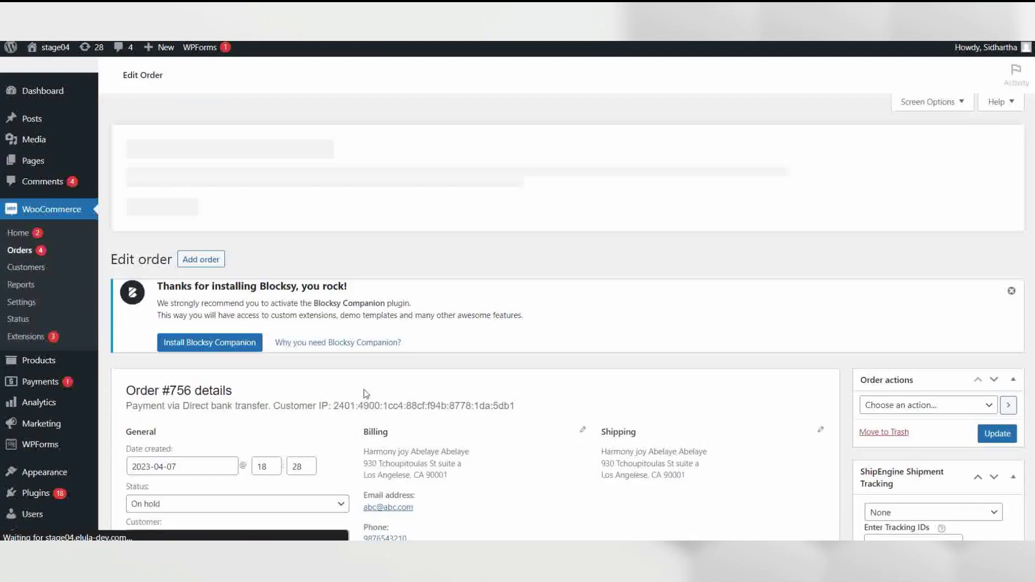
pyautogui.scroll(-3, 457, 377)
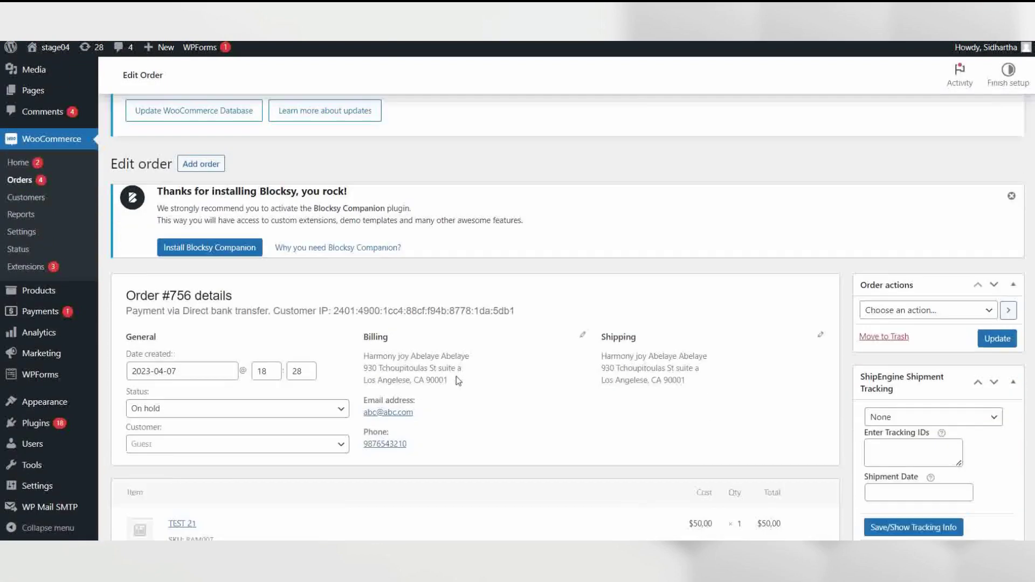
pyautogui.scroll(-5, 456, 380)
pyautogui.scroll(-2, 456, 380)
pyautogui.scroll(-1, 456, 380)
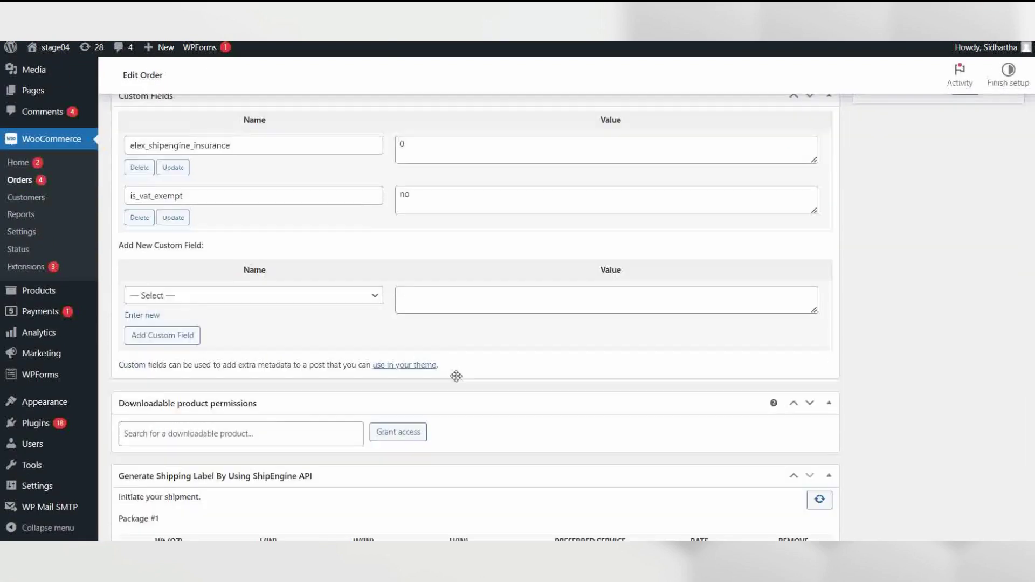
pyautogui.scroll(-3, 456, 380)
pyautogui.scroll(-1, 456, 376)
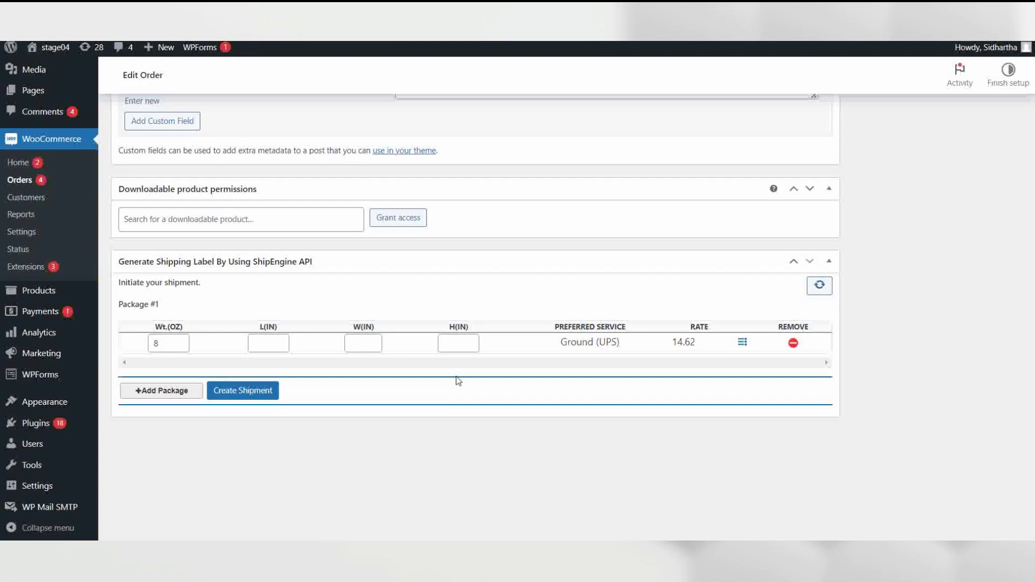
# Create the UPS Ground shipment and review the recorded tracking number
pyautogui.click(244, 394)
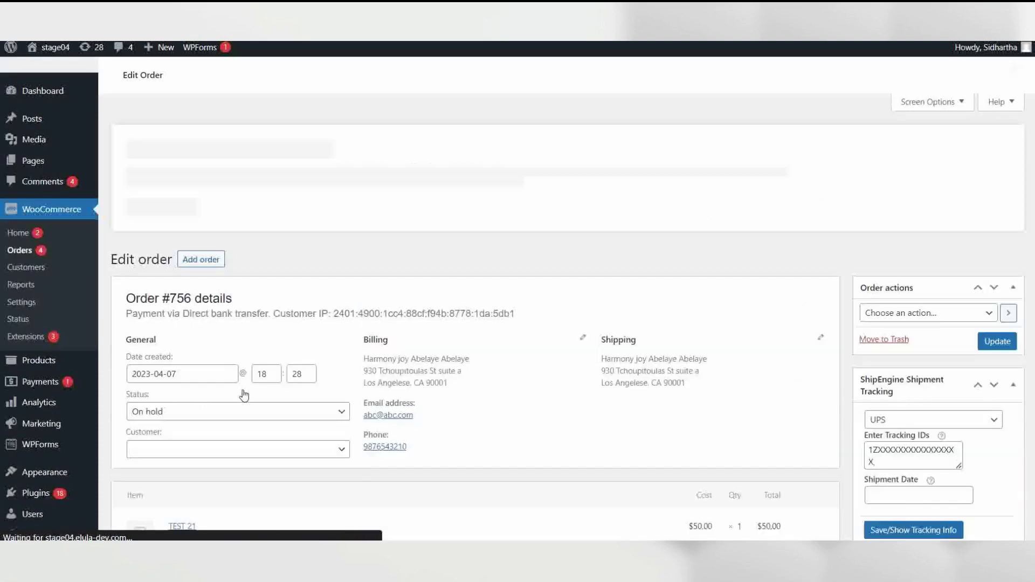
pyautogui.scroll(-4, 463, 351)
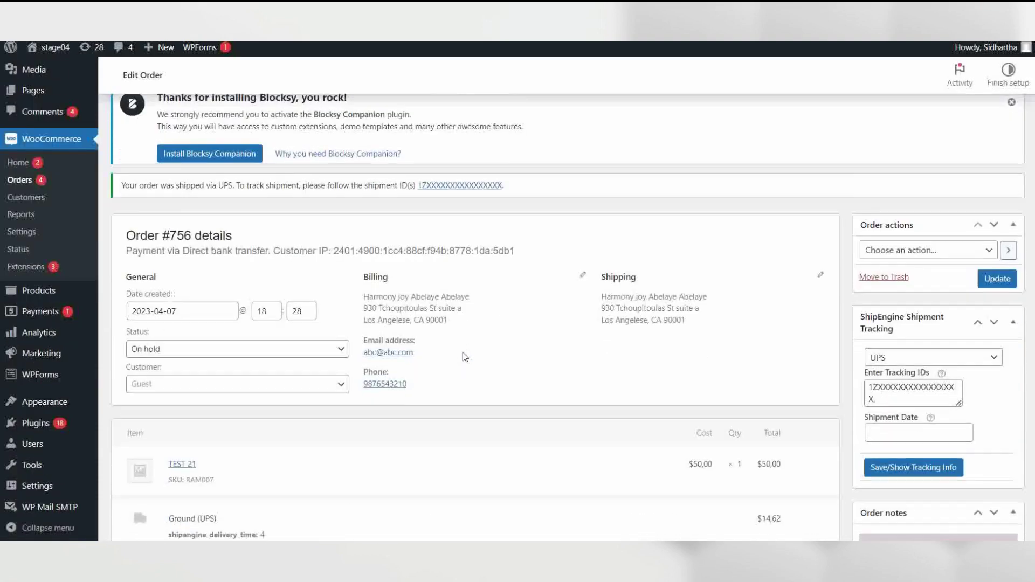
pyautogui.scroll(-8, 462, 351)
pyautogui.scroll(-5, 463, 351)
pyautogui.scroll(-2, 463, 352)
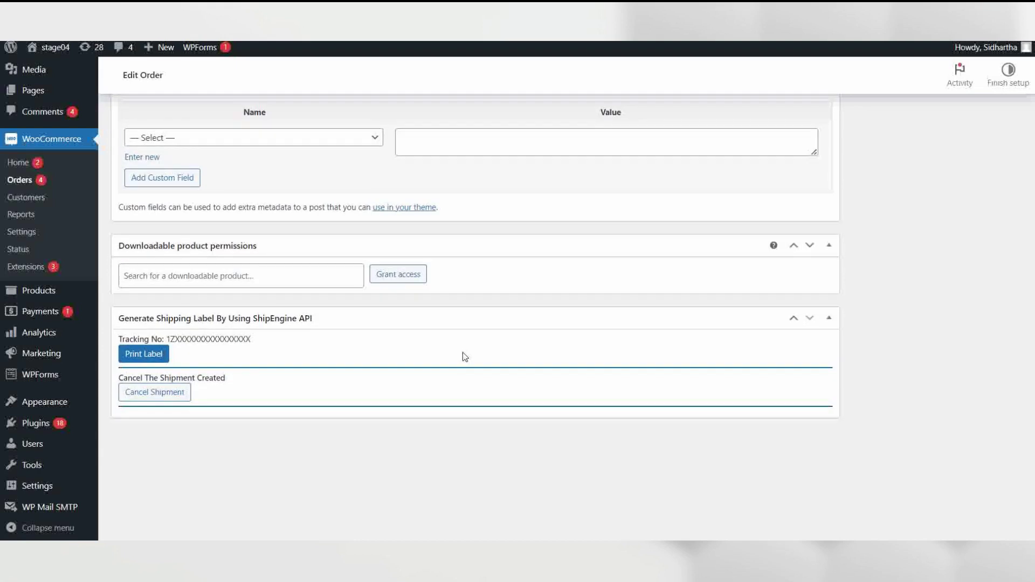
pyautogui.scroll(1, 548, 287)
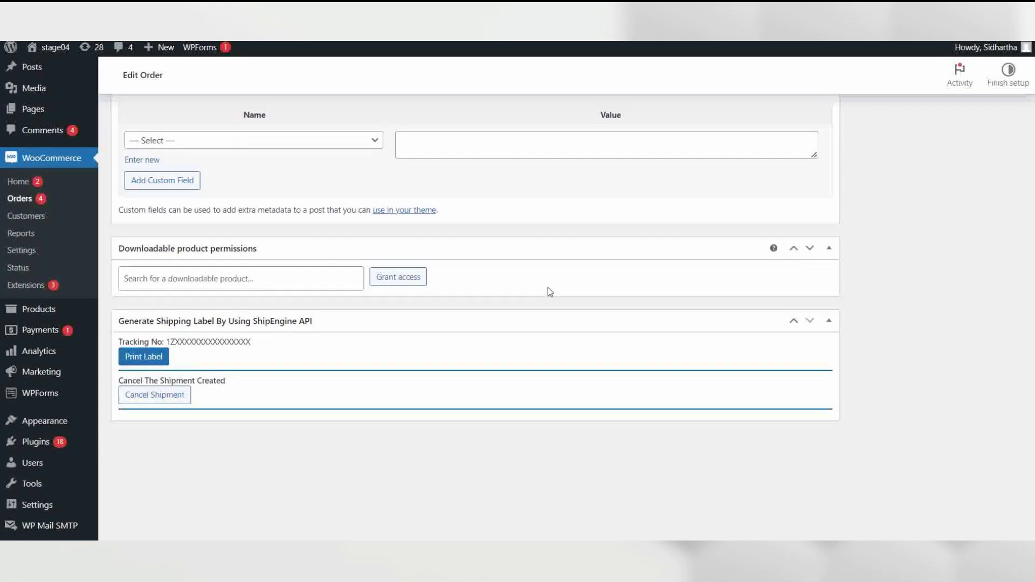
pyautogui.scroll(5, 548, 287)
pyautogui.scroll(4, 548, 287)
pyautogui.scroll(3, 548, 287)
pyautogui.scroll(3, 548, 287)
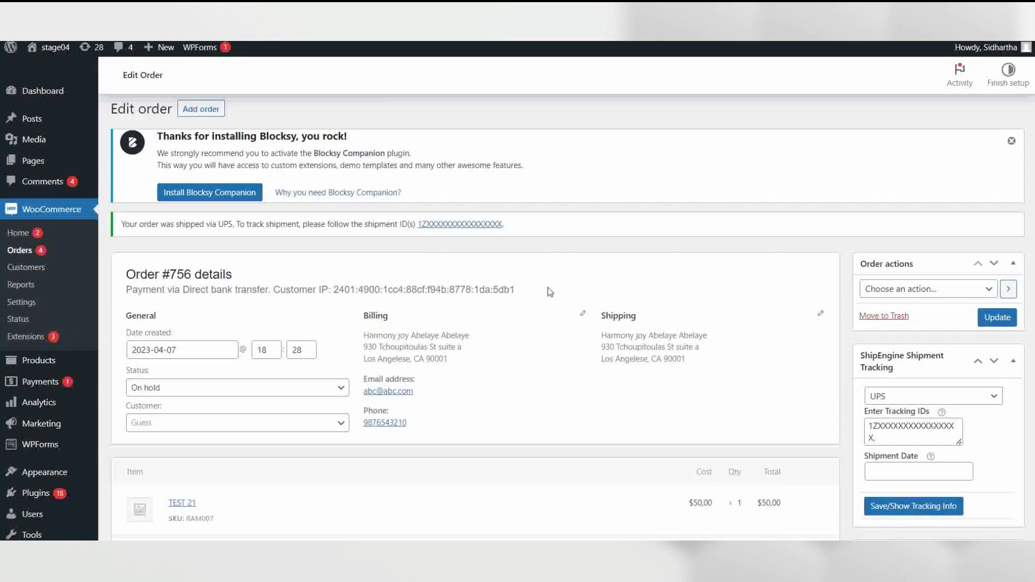
pyautogui.scroll(-1, 548, 287)
# Set order #756's status to Completed and update the order
pyautogui.click(334, 371)
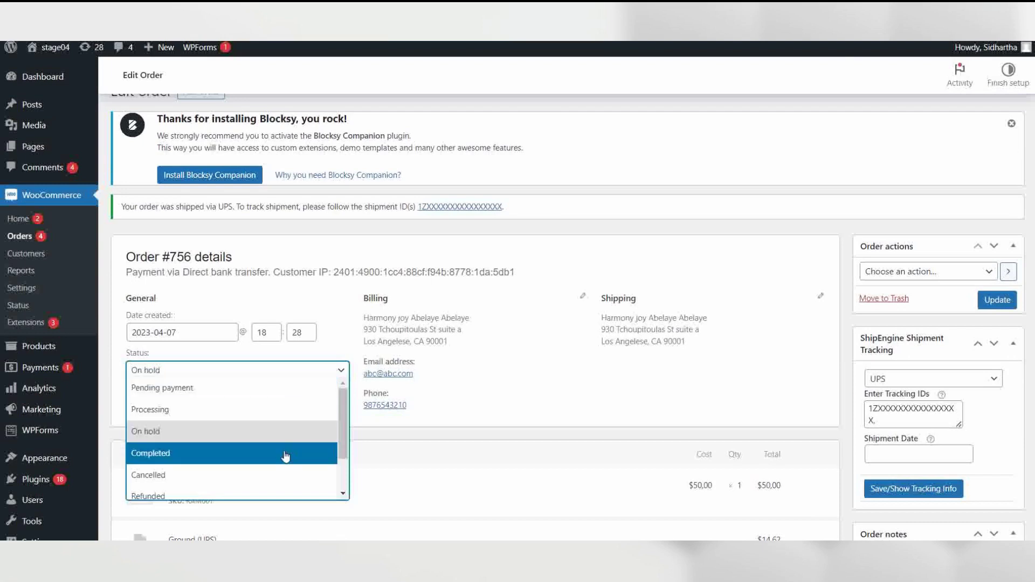
pyautogui.click(286, 453)
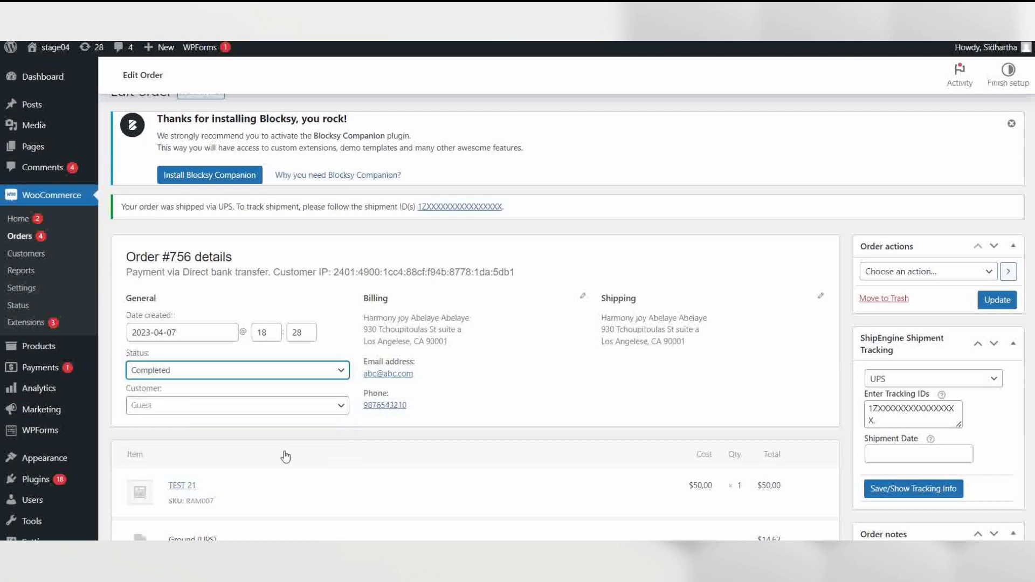
pyautogui.click(996, 305)
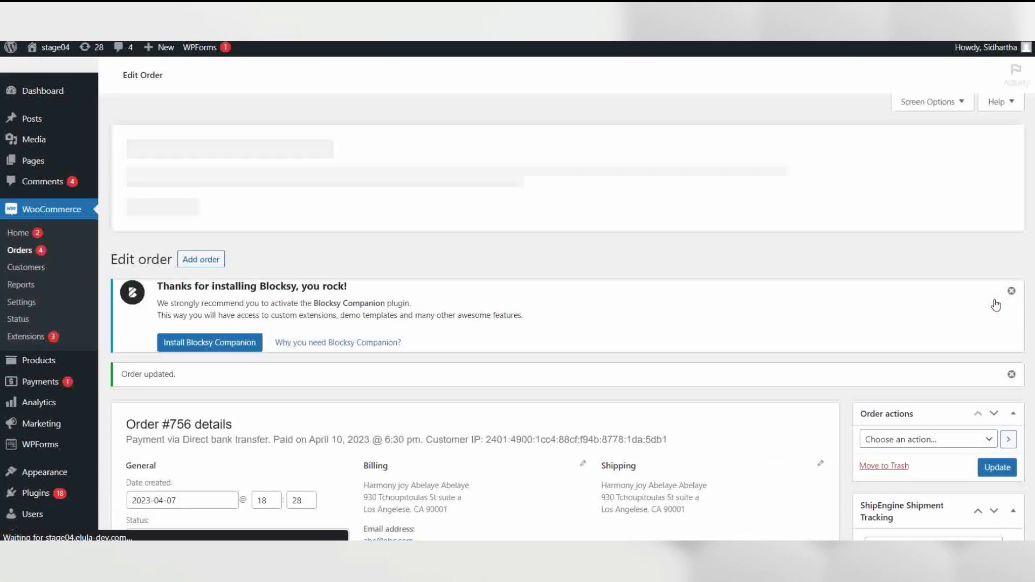
pyautogui.scroll(-2, 798, 385)
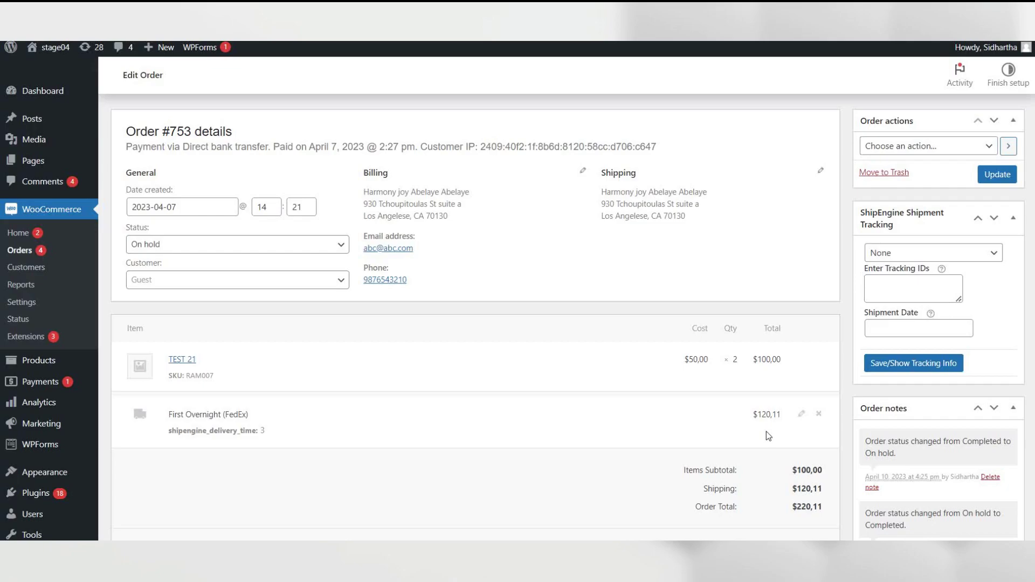
# Enter tracking ID 12345678 in order #753's ShipEngine Shipment Tracking box
pyautogui.scroll(-1, 766, 432)
pyautogui.scroll(-3, 766, 431)
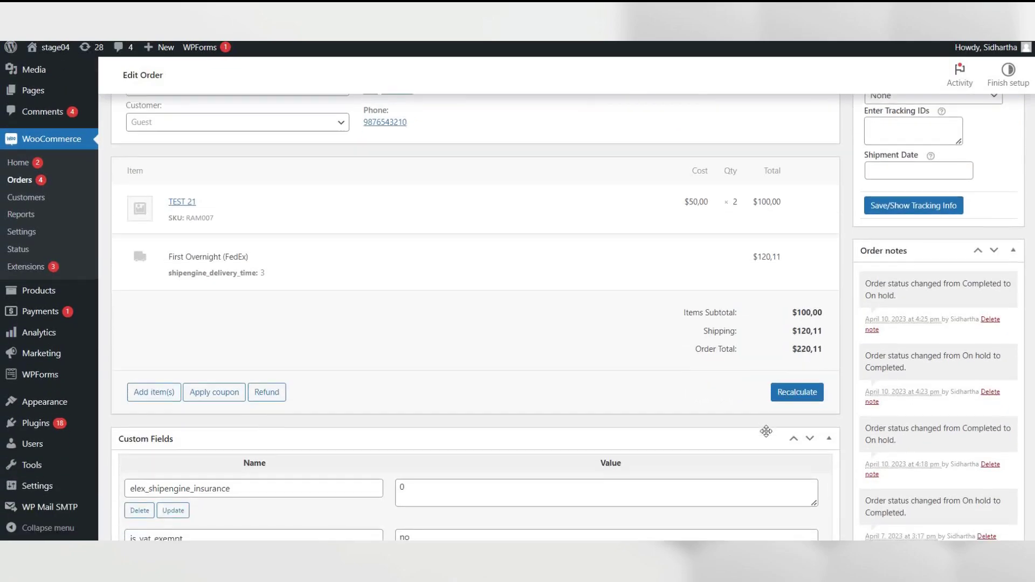
pyautogui.scroll(-3, 766, 432)
pyautogui.scroll(-4, 767, 432)
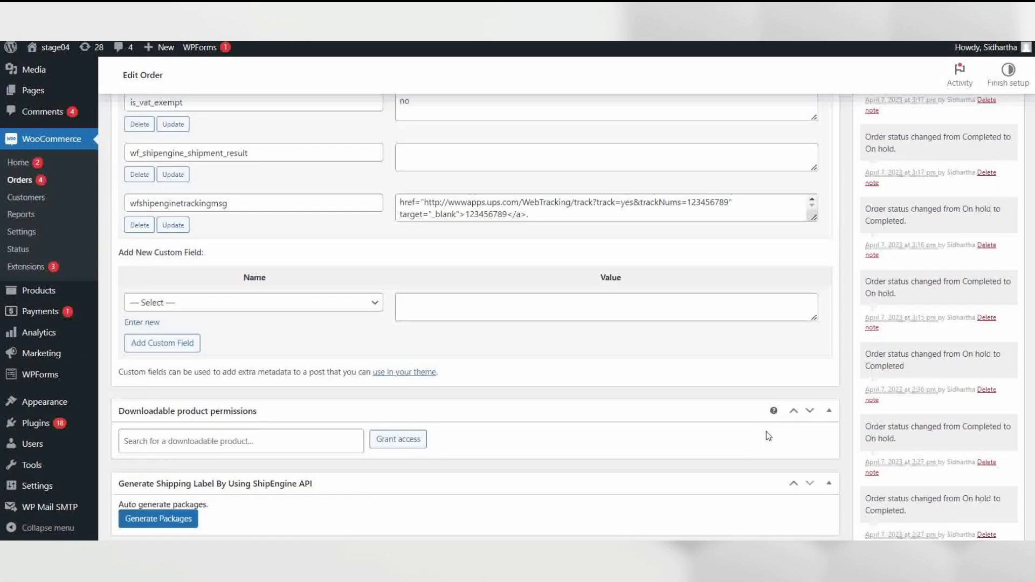
pyautogui.scroll(-2, 767, 431)
pyautogui.scroll(4, 768, 436)
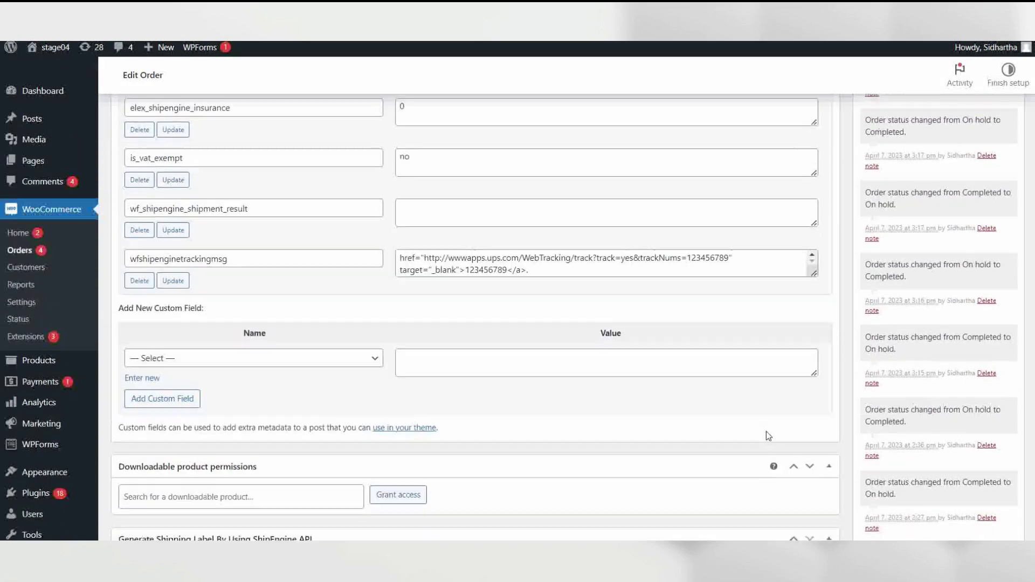
pyautogui.scroll(5, 766, 431)
pyautogui.scroll(1, 767, 432)
pyautogui.scroll(3, 767, 432)
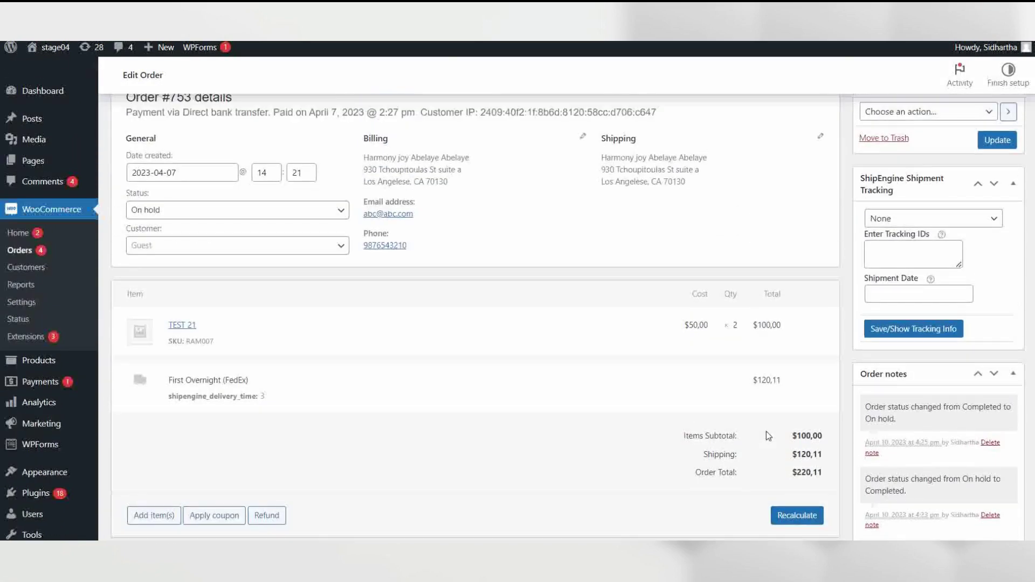
pyautogui.scroll(1, 767, 432)
pyautogui.click(906, 293)
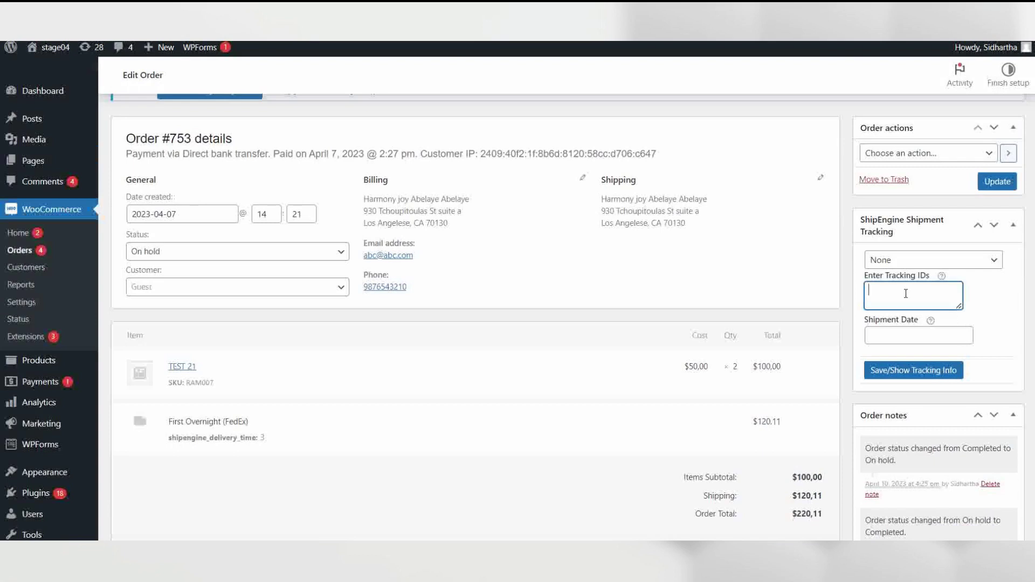
pyautogui.write('1234567')
pyautogui.write('8')
# Set the shipment date to April 11, 2023 and save the tracking info
pyautogui.click(897, 332)
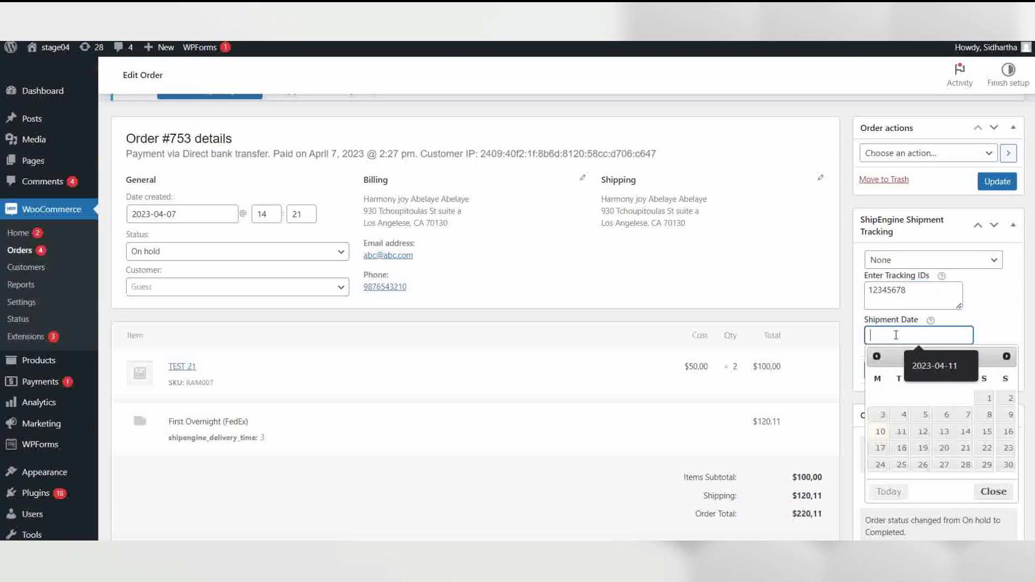
pyautogui.click(903, 431)
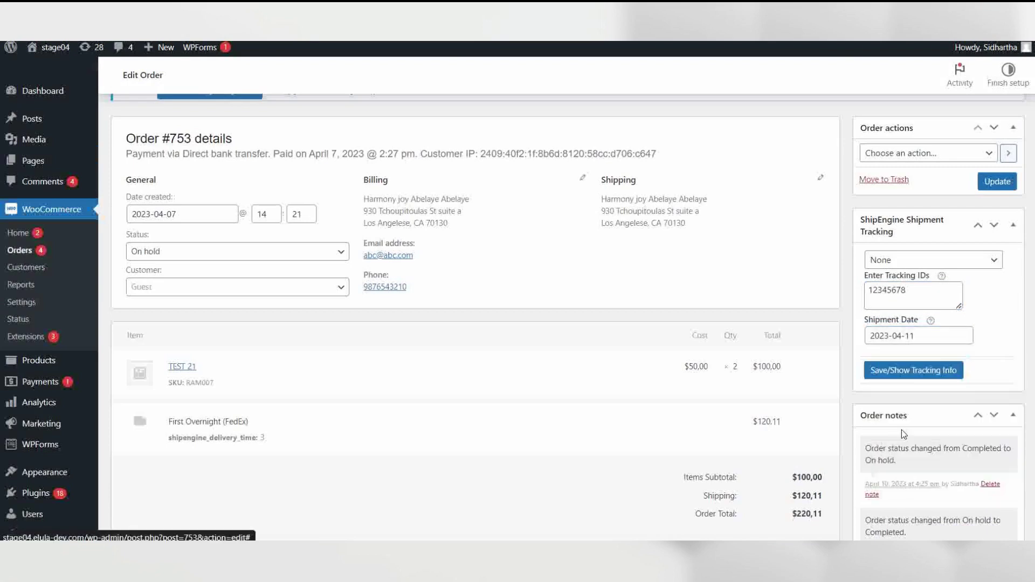
pyautogui.click(919, 374)
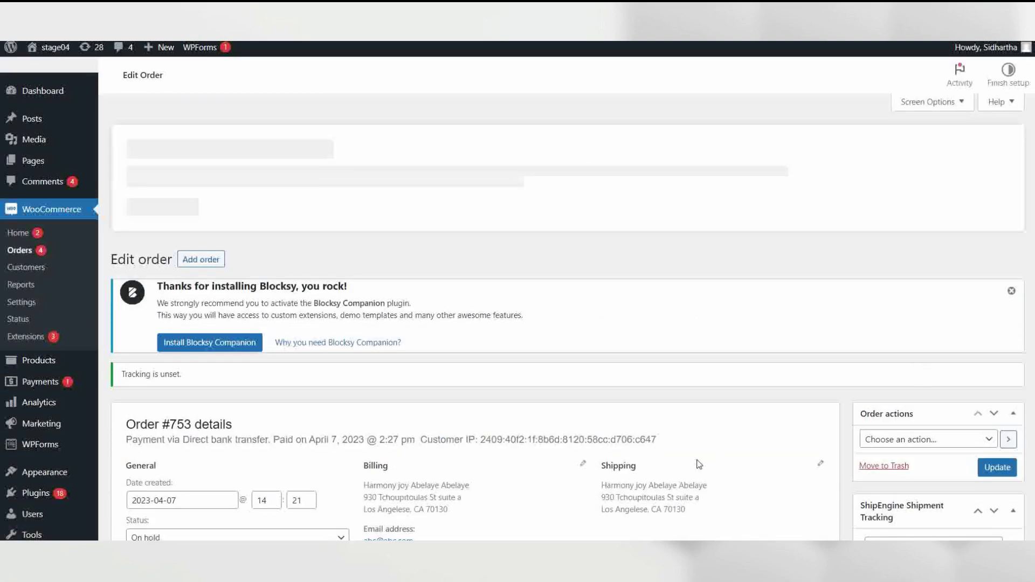
pyautogui.scroll(-3, 700, 464)
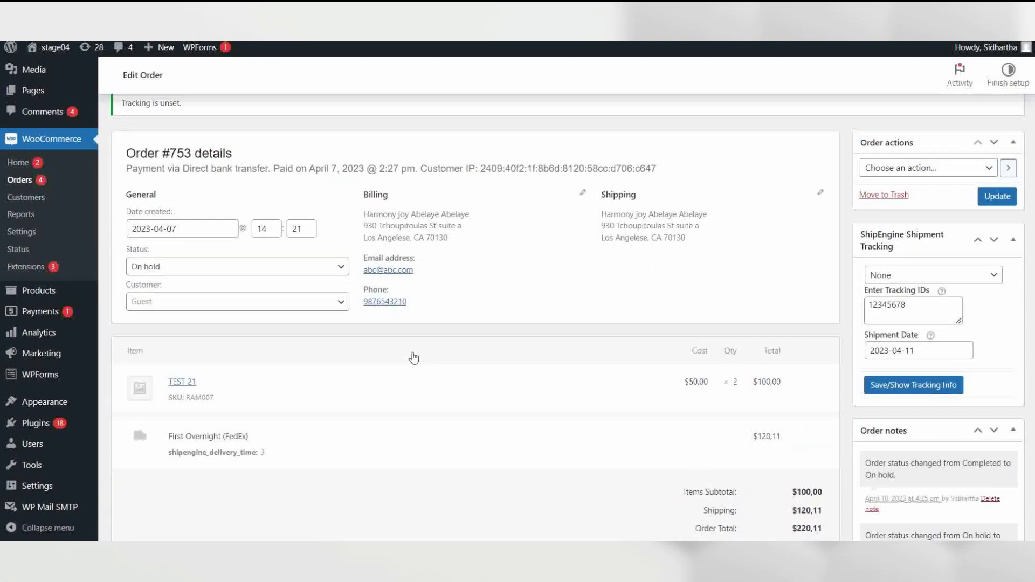
# Set order #753's status to Completed and update the order
pyautogui.click(341, 271)
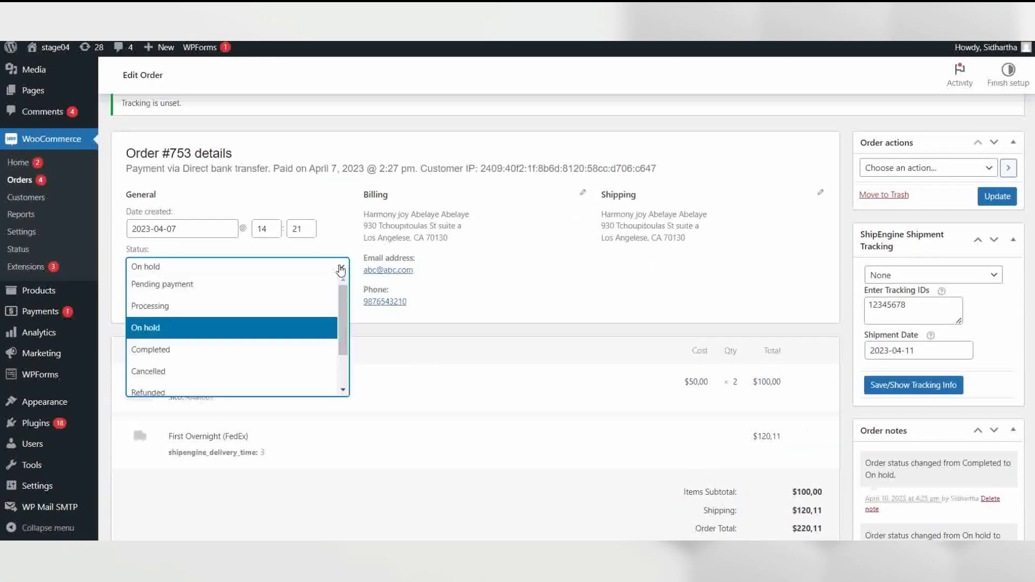
pyautogui.click(296, 352)
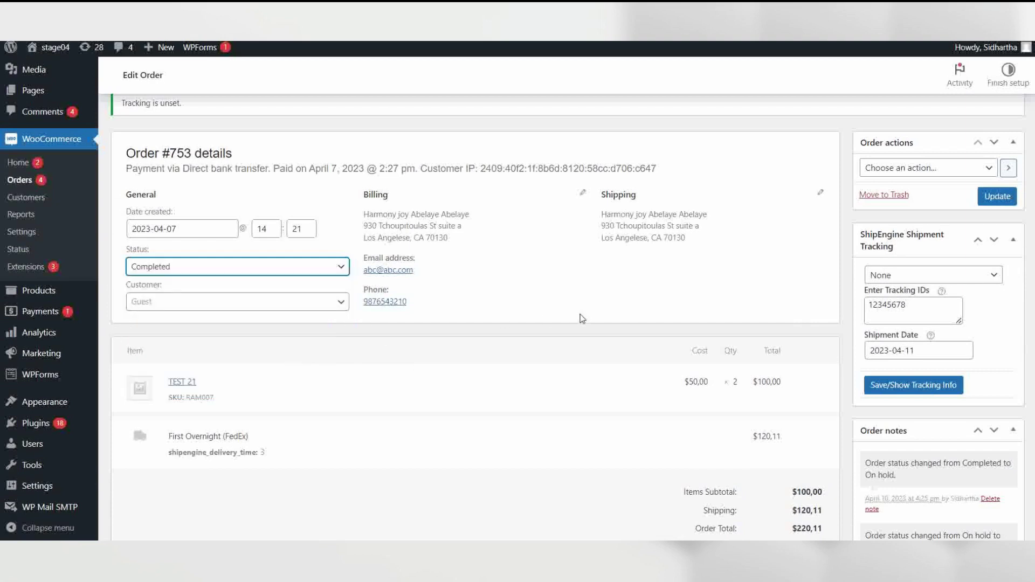
pyautogui.click(998, 196)
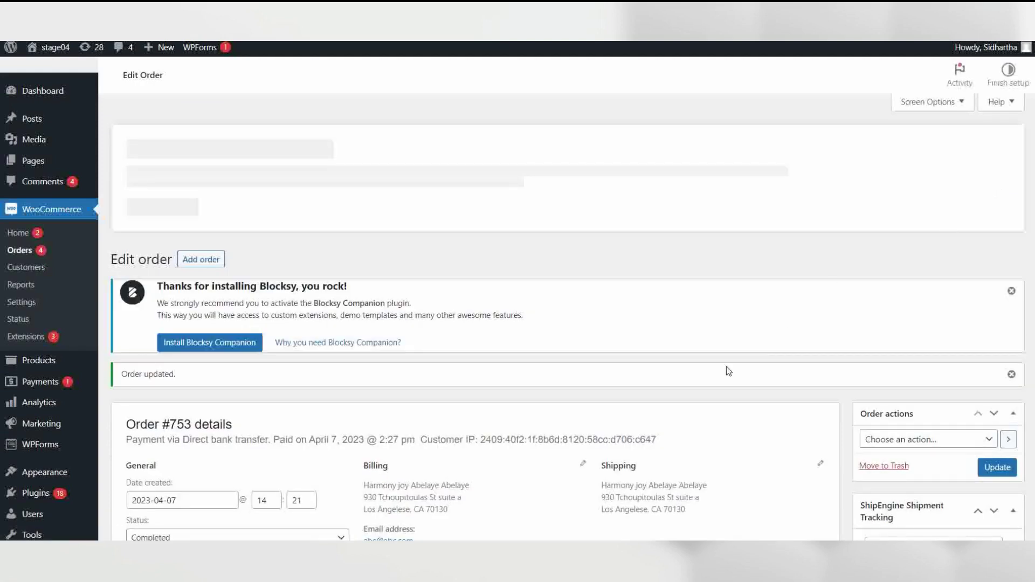
pyautogui.scroll(-3, 726, 371)
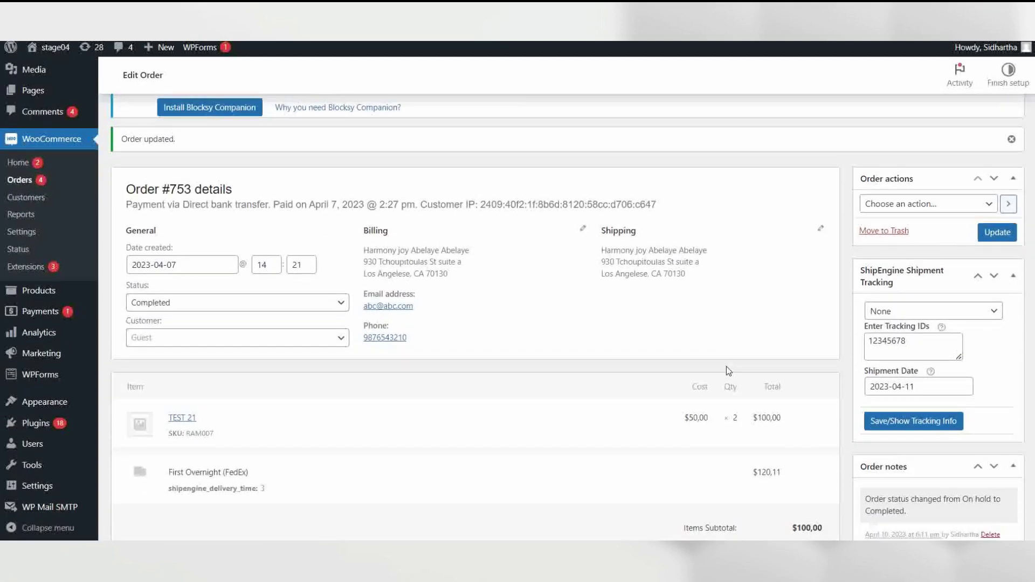